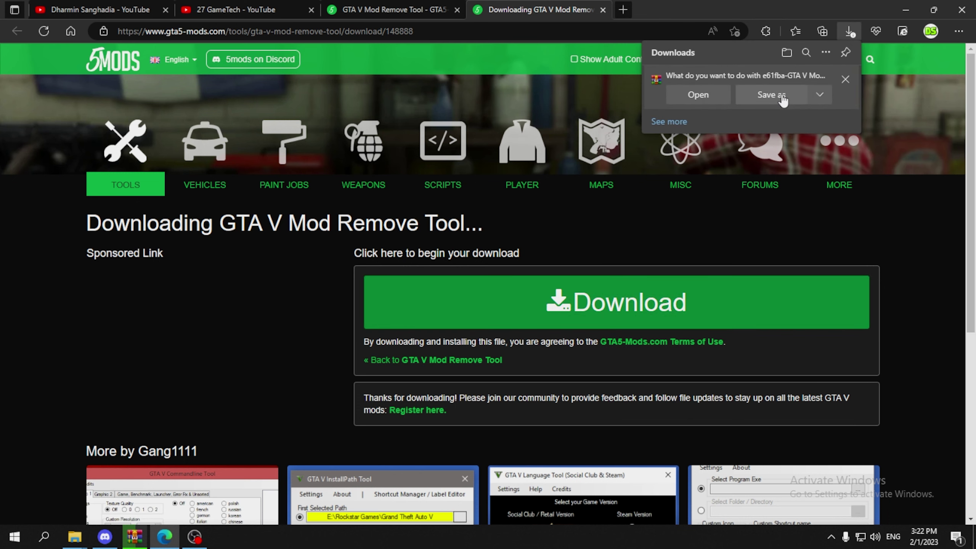
- Save the downloaded GTA V Mod Remove Tool zip into the _Epic folder on Games Volume (F:)
{"action": "left_click", "coordinate": [773, 96]}
{"action": "left_click", "coordinate": [80, 205]}
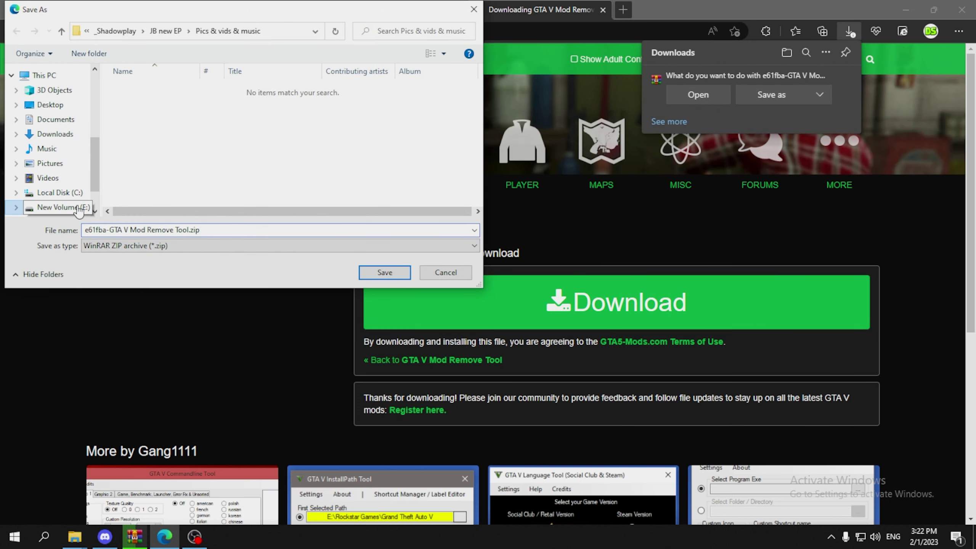
{"action": "scroll", "coordinate": [81, 202], "scroll_direction": "down", "scroll_amount": 2}
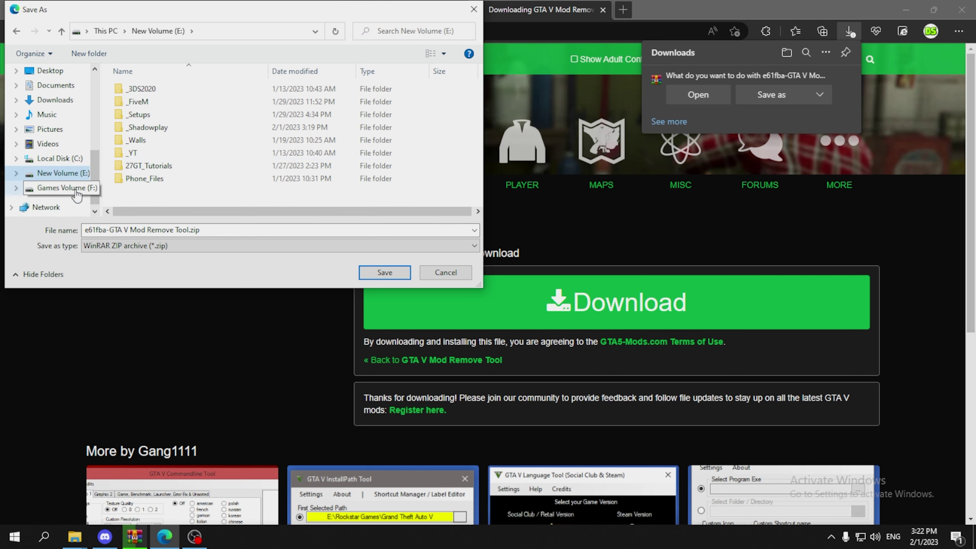
{"action": "left_click", "coordinate": [77, 189]}
{"action": "double_click", "coordinate": [161, 103]}
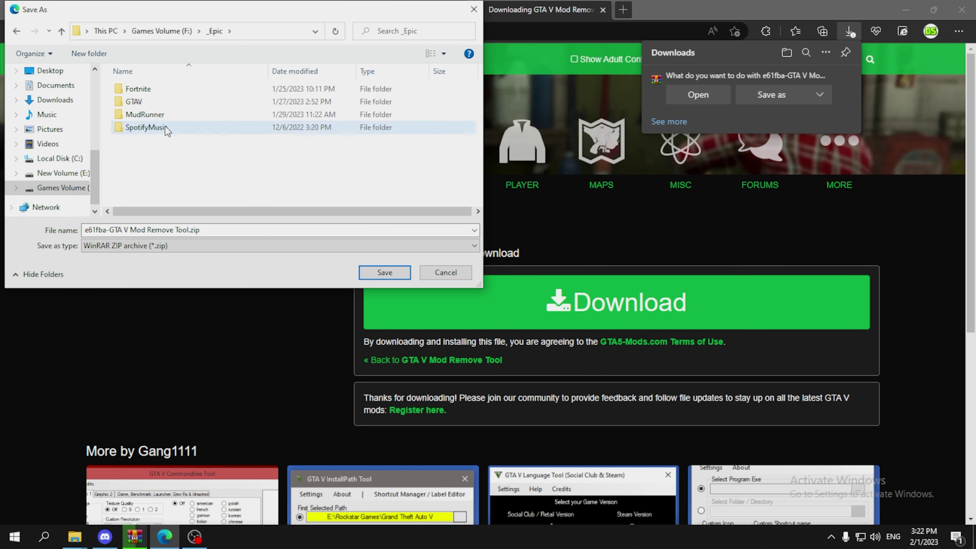
{"action": "left_click", "coordinate": [385, 272]}
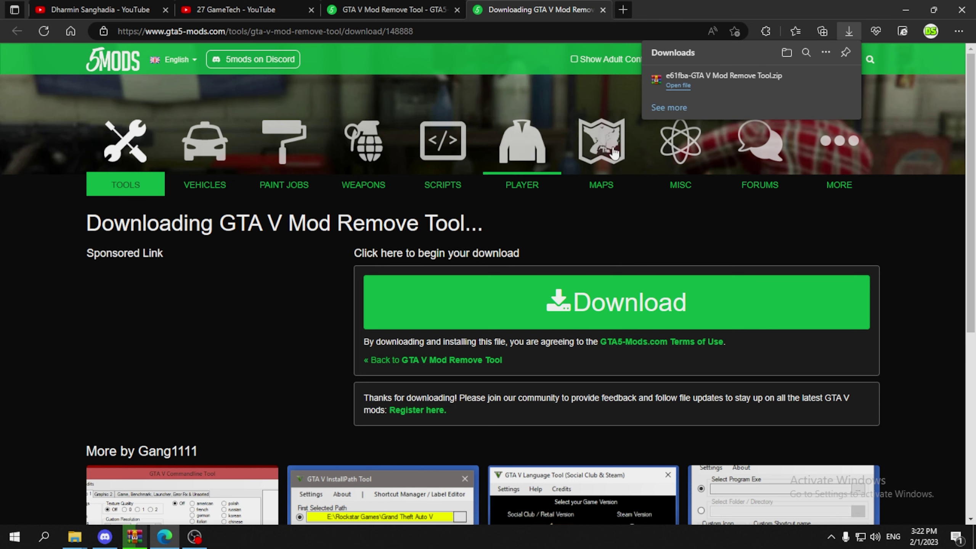
- Show the downloaded GTA V Mod Remove Tool zip in its folder in File Explorer
{"action": "mouse_move", "coordinate": [726, 96]}
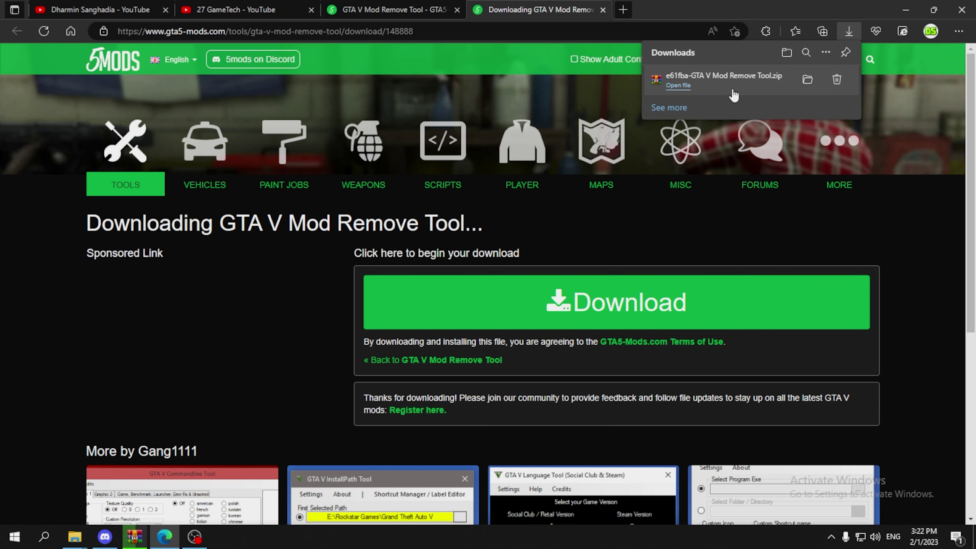
{"action": "left_click", "coordinate": [808, 80]}
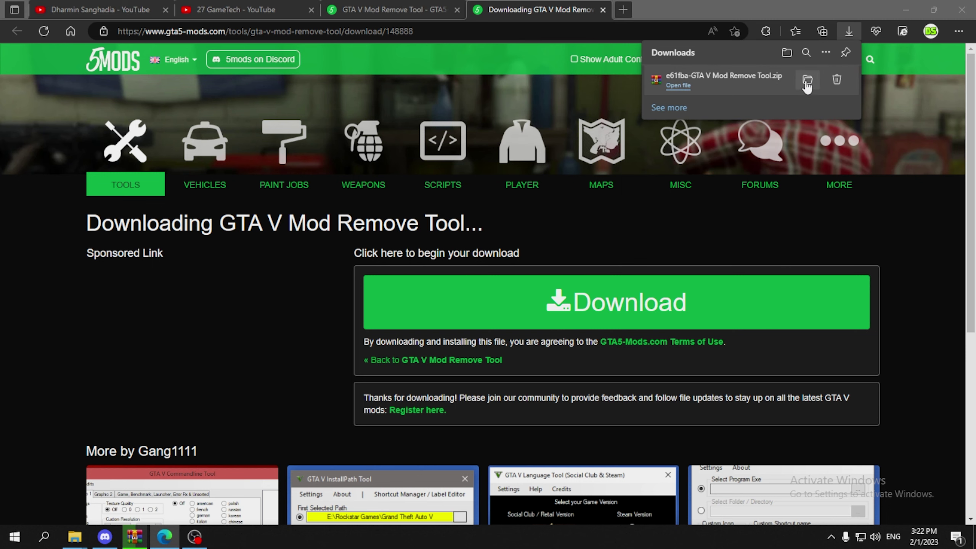
{"action": "left_click", "coordinate": [355, 246]}
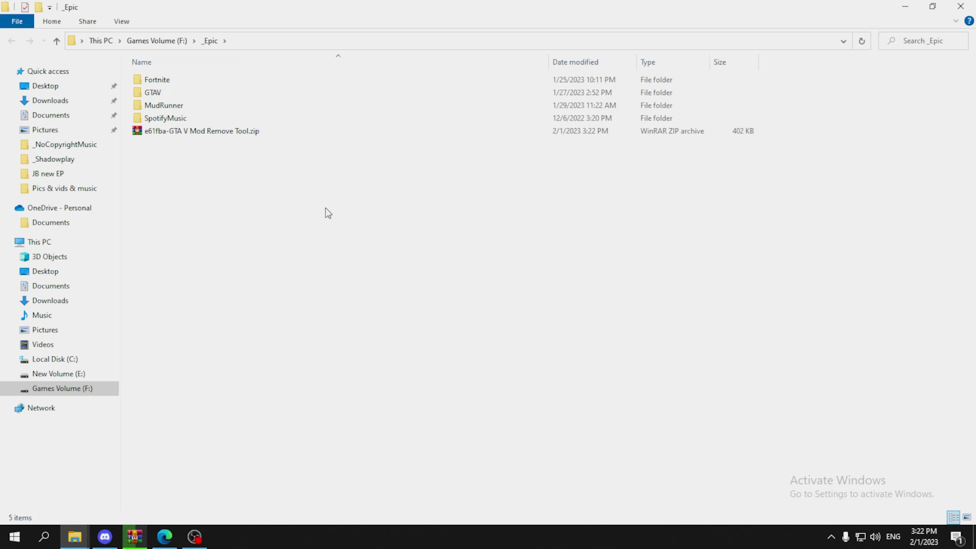
- Examine the GTAV folder for mod folders and files such as lspdfr, mods and dinput8.dll, and return to the _Epic folder
{"action": "double_click", "coordinate": [192, 92]}
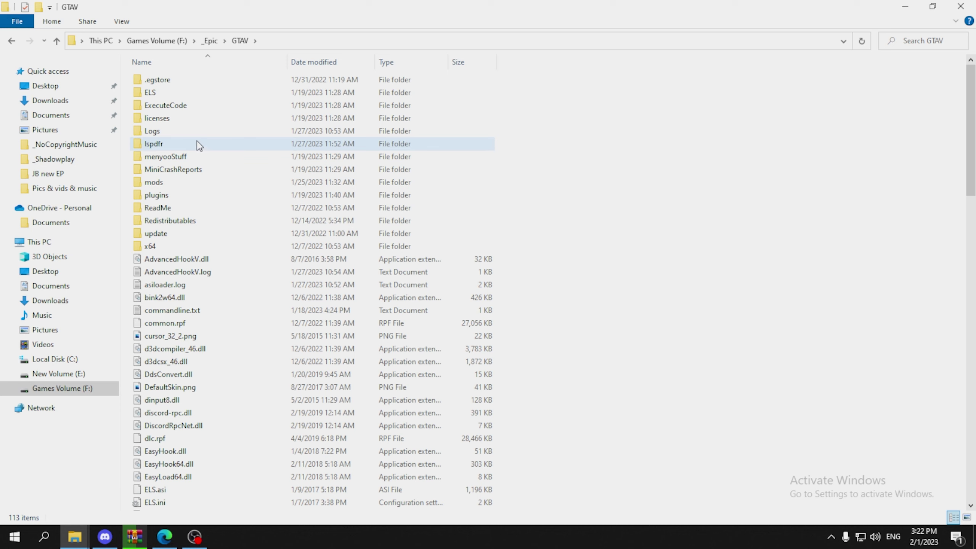
{"action": "left_click", "coordinate": [158, 148]}
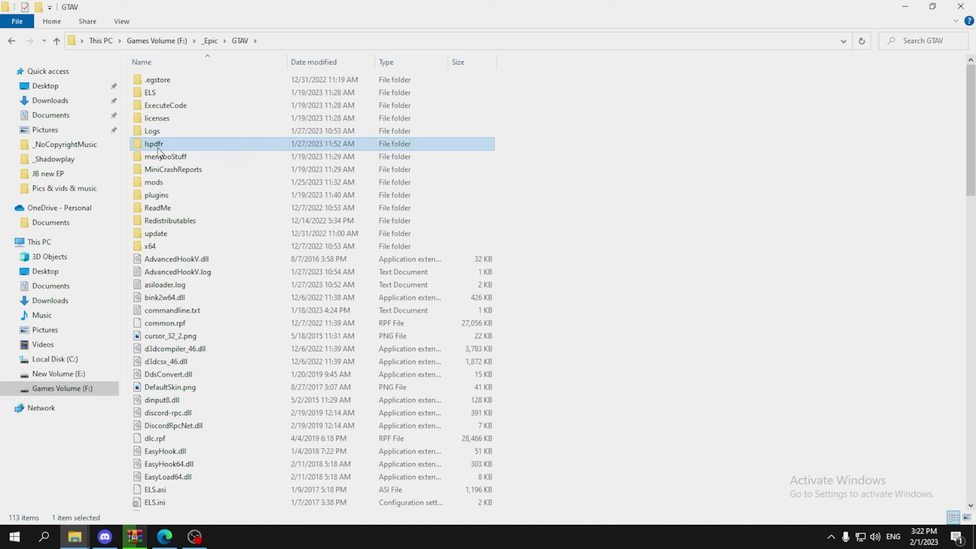
{"action": "left_click", "coordinate": [157, 184]}
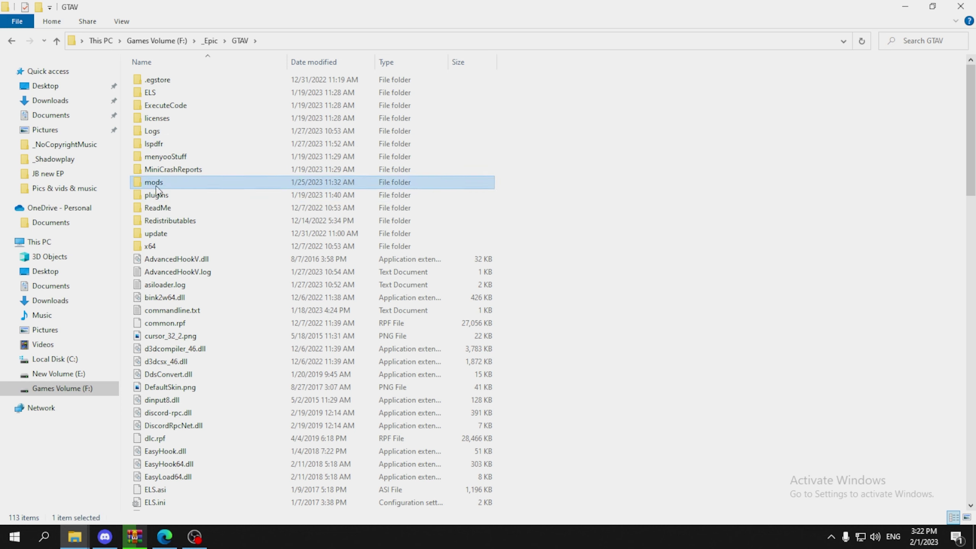
{"action": "scroll", "coordinate": [209, 199], "scroll_direction": "down", "scroll_amount": 3}
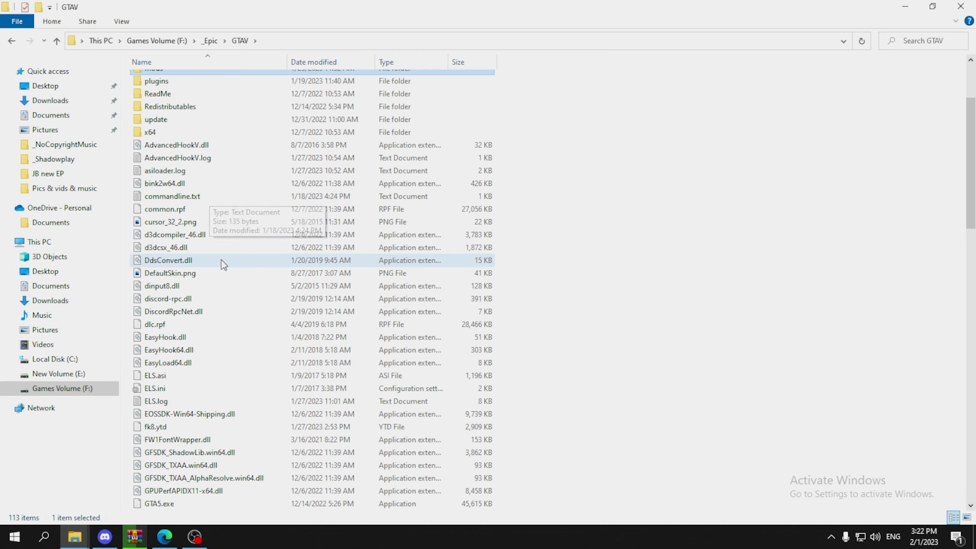
{"action": "scroll", "coordinate": [221, 260], "scroll_direction": "down", "scroll_amount": 1}
{"action": "left_click", "coordinate": [172, 249]}
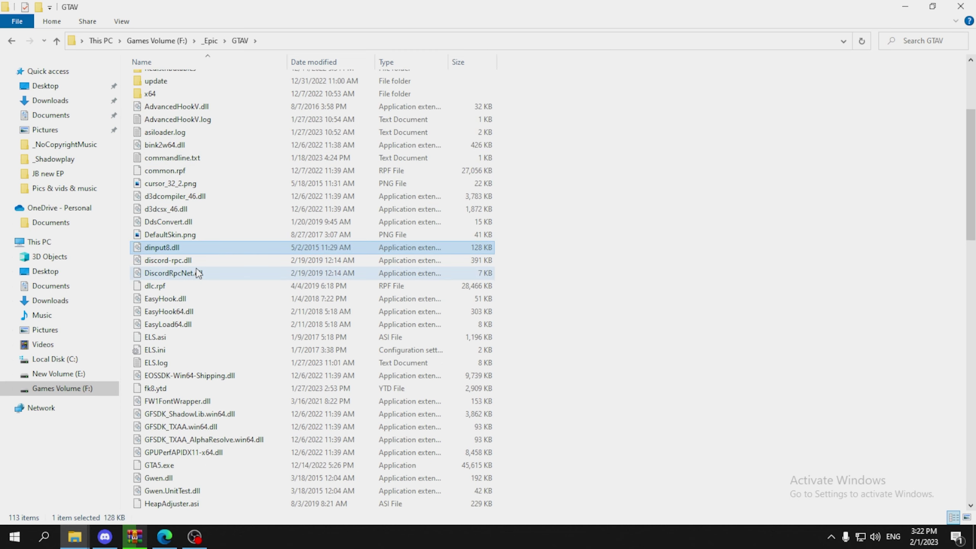
{"action": "scroll", "coordinate": [198, 273], "scroll_direction": "down", "scroll_amount": 19}
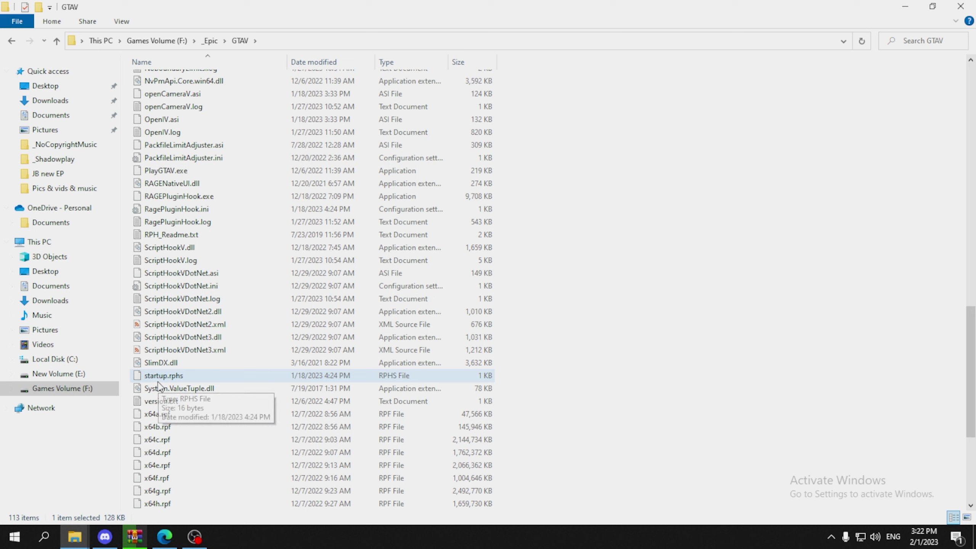
{"action": "scroll", "coordinate": [207, 358], "scroll_direction": "up", "scroll_amount": 4}
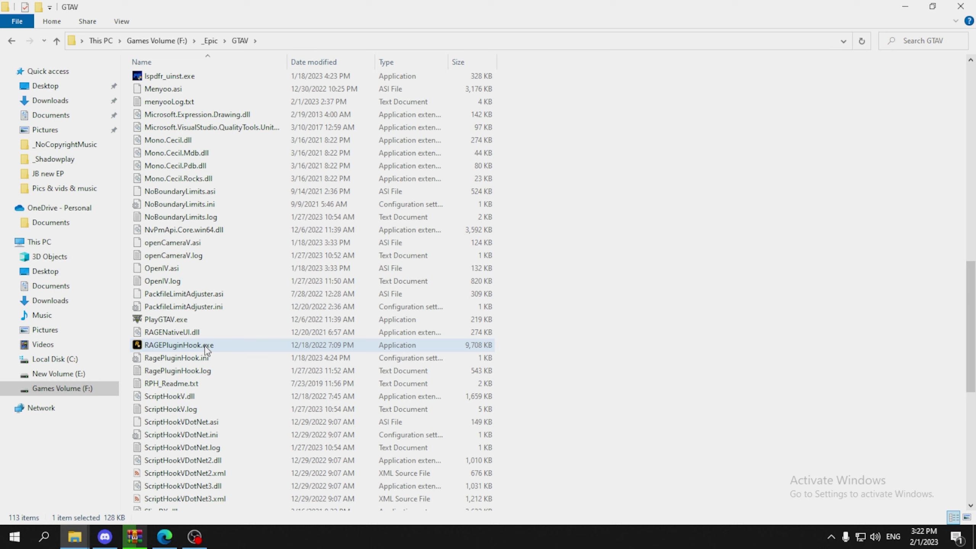
{"action": "key", "text": "BackSpace"}
{"action": "left_click", "coordinate": [221, 341]}
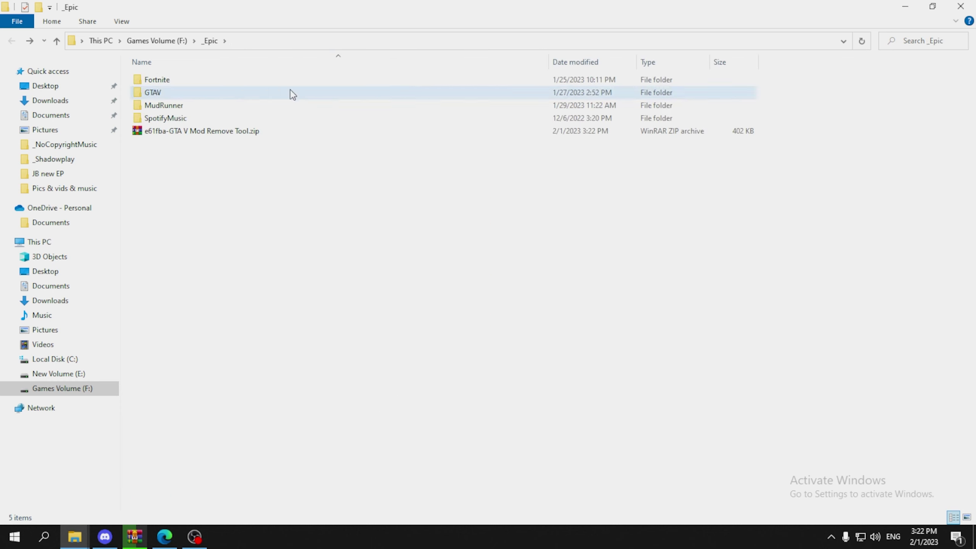
- Extract the GTA V Mod Remove Tool zip into a folder of the same name and delete the zip
{"action": "left_click", "coordinate": [239, 131]}
{"action": "left_click", "coordinate": [230, 199]}
{"action": "right_click", "coordinate": [197, 133]}
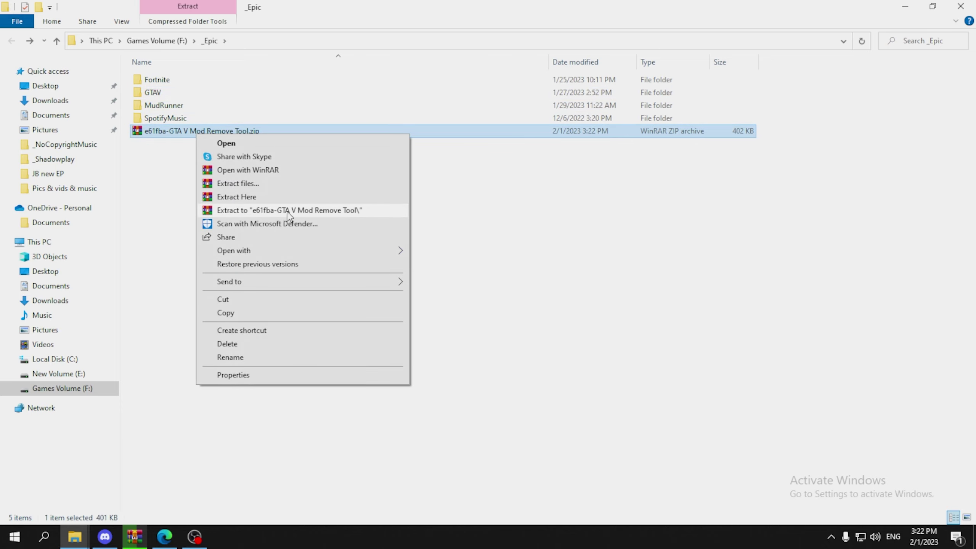
{"action": "left_click", "coordinate": [288, 210]}
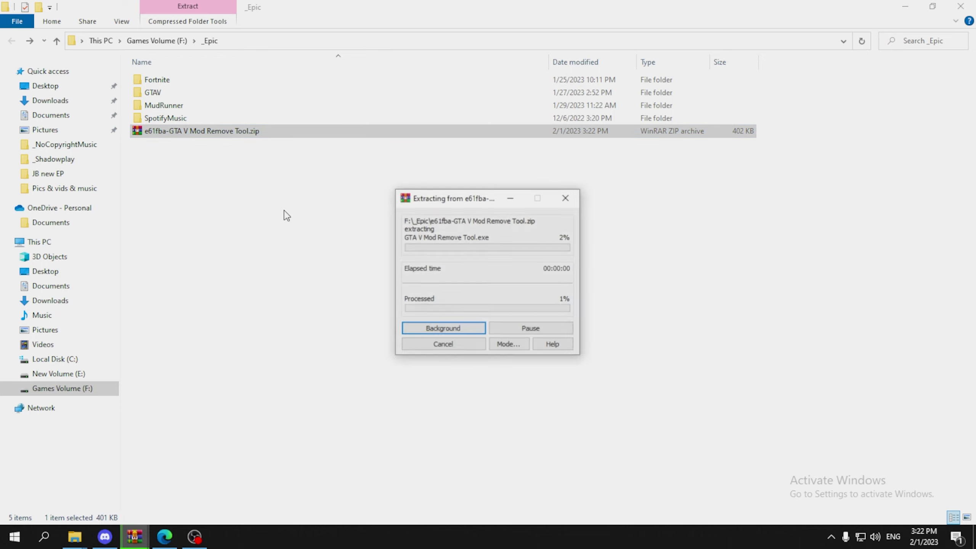
{"action": "left_click", "coordinate": [281, 216]}
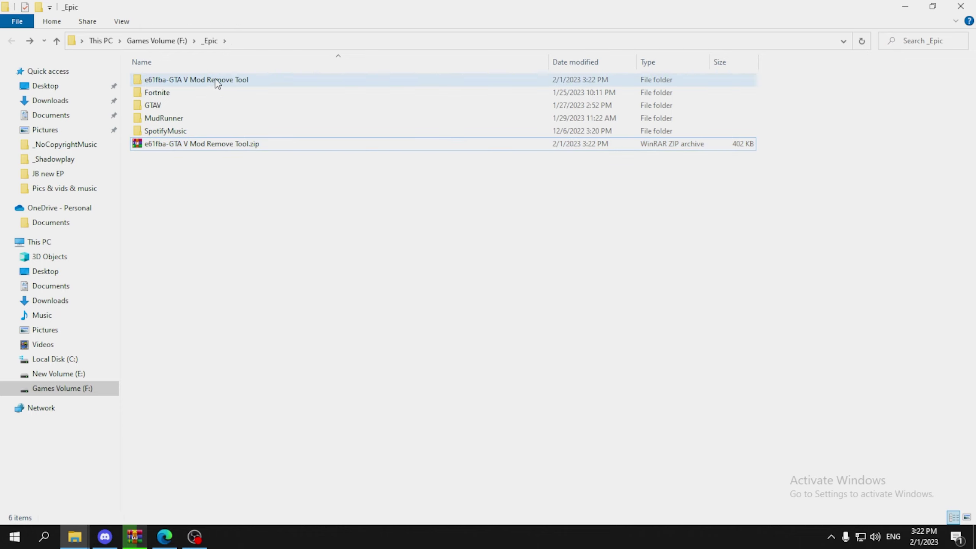
{"action": "left_click", "coordinate": [236, 146]}
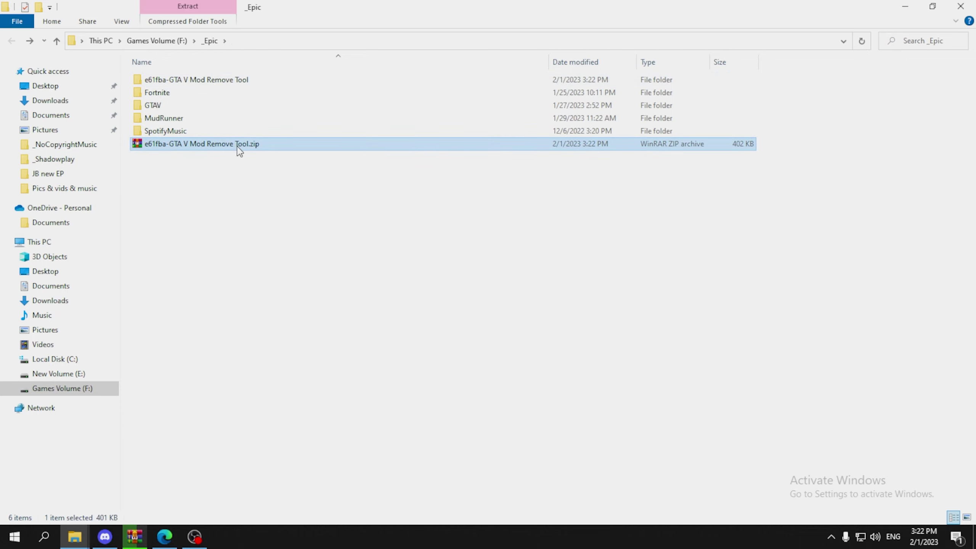
{"action": "key", "text": "Delete"}
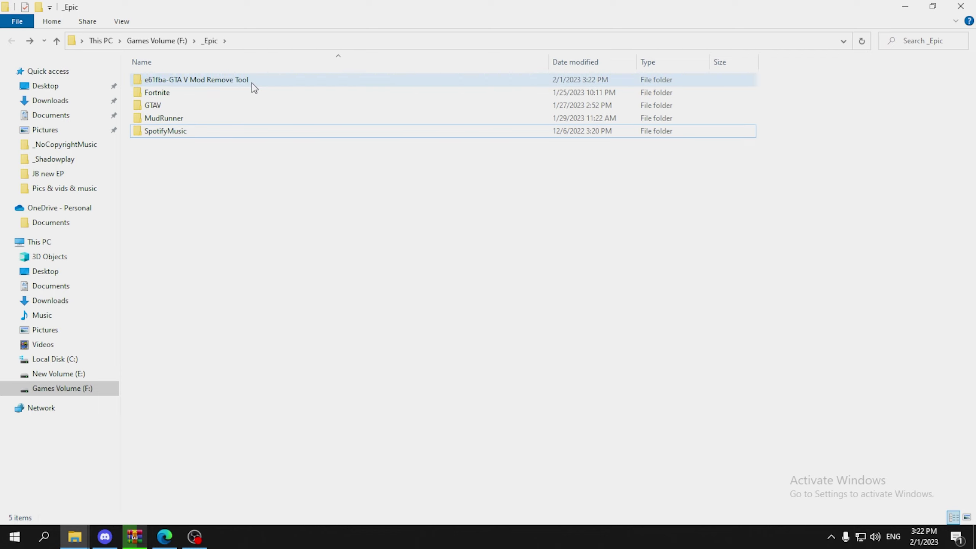
- Launch GTA V Mod Remove Tool.exe from the extracted folder and accept its first-start notice
{"action": "double_click", "coordinate": [243, 87]}
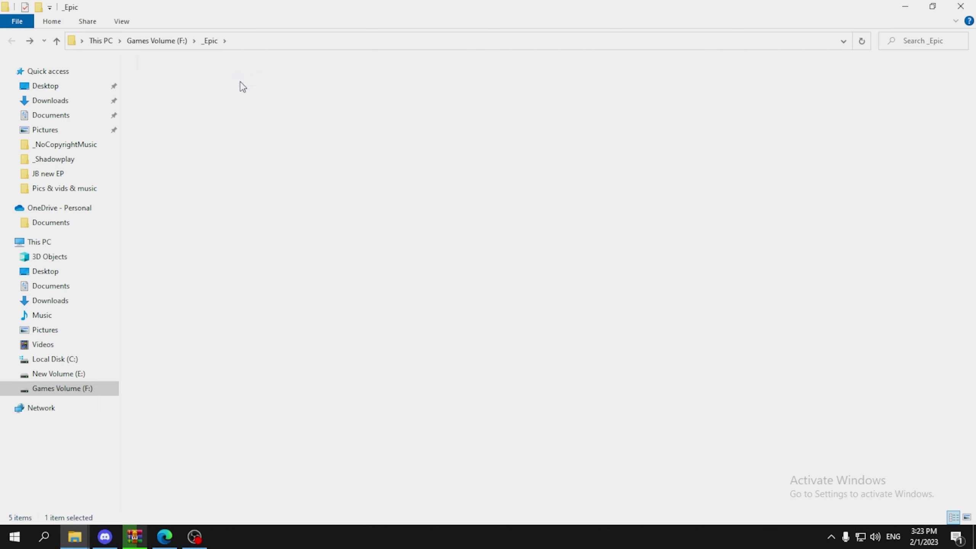
{"action": "left_click", "coordinate": [243, 87]}
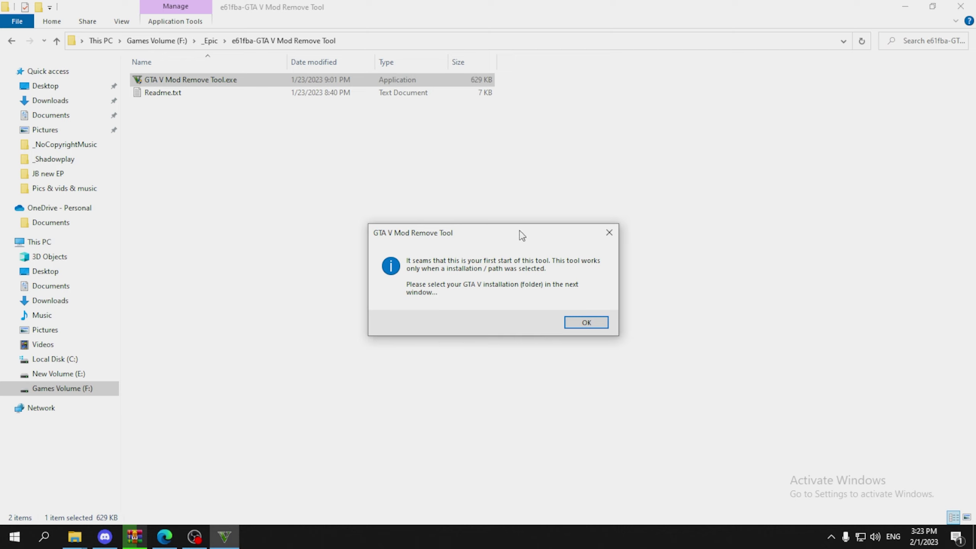
{"action": "left_click_drag", "start_coordinate": [522, 235], "coordinate": [504, 224]}
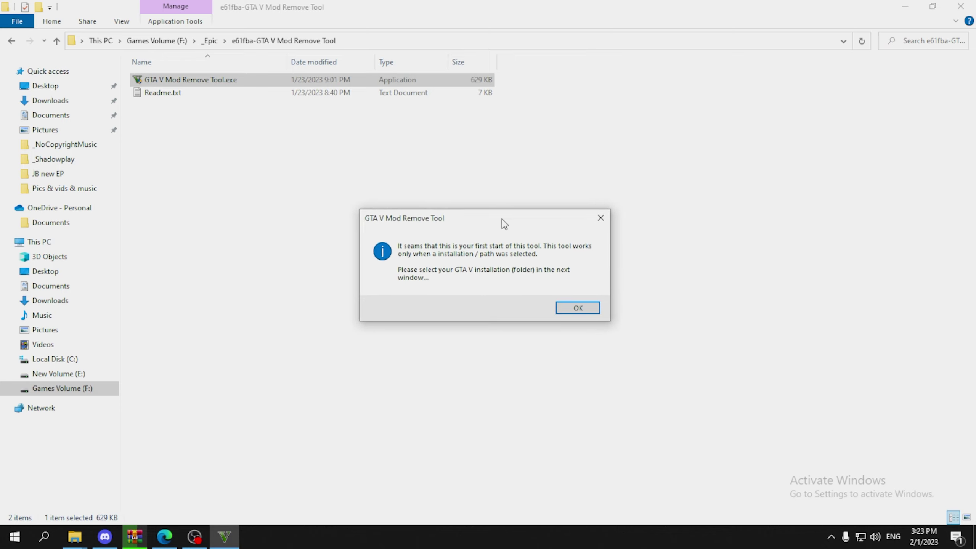
{"action": "left_click", "coordinate": [581, 308]}
- Set the tool's GTA V path to the GTAV folder inside _Epic on Games Volume (F:)
{"action": "scroll", "coordinate": [442, 269], "scroll_direction": "down", "scroll_amount": 3}
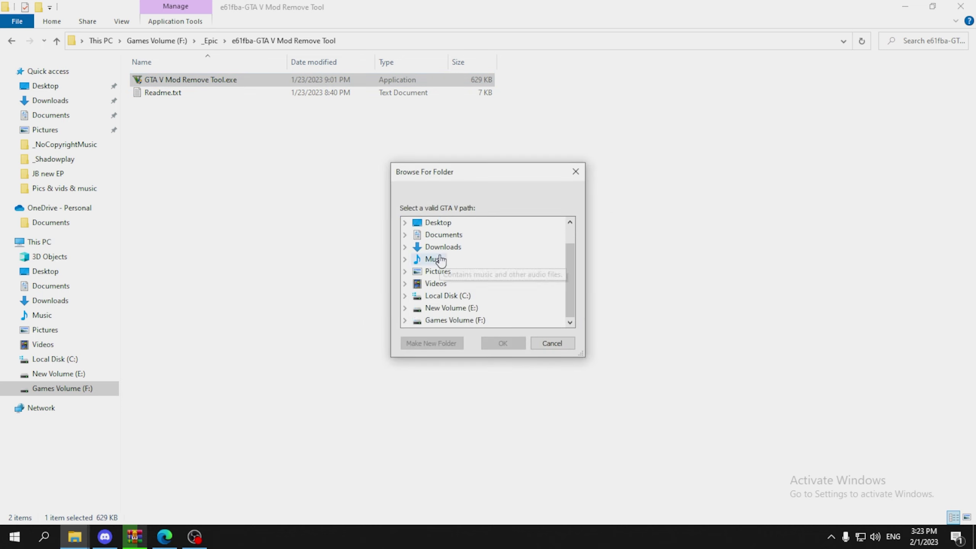
{"action": "double_click", "coordinate": [458, 319]}
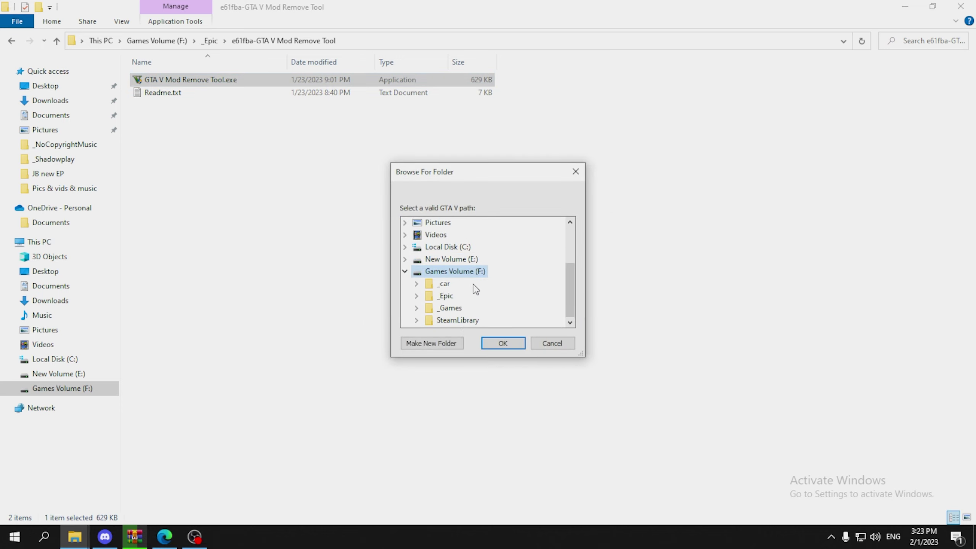
{"action": "double_click", "coordinate": [446, 302]}
{"action": "double_click", "coordinate": [461, 274]}
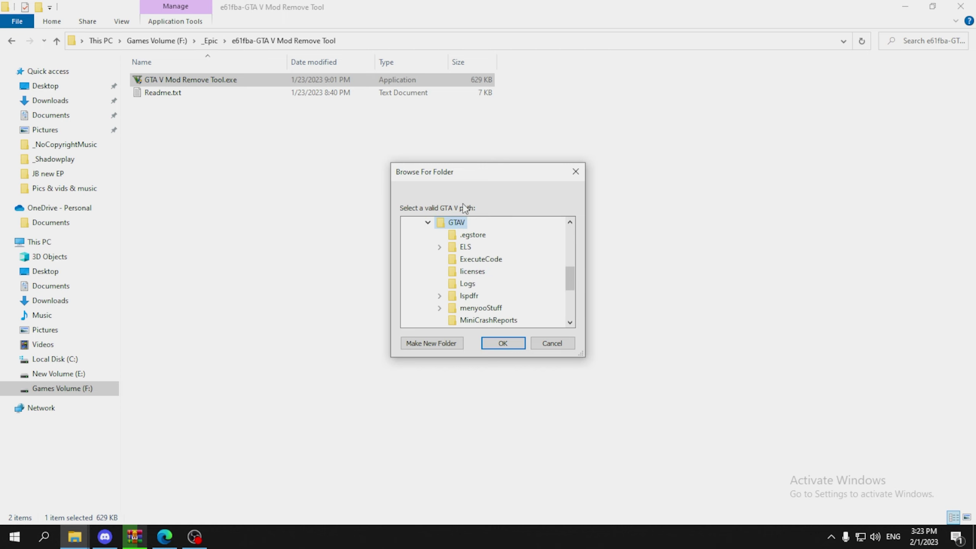
{"action": "left_click", "coordinate": [501, 345]}
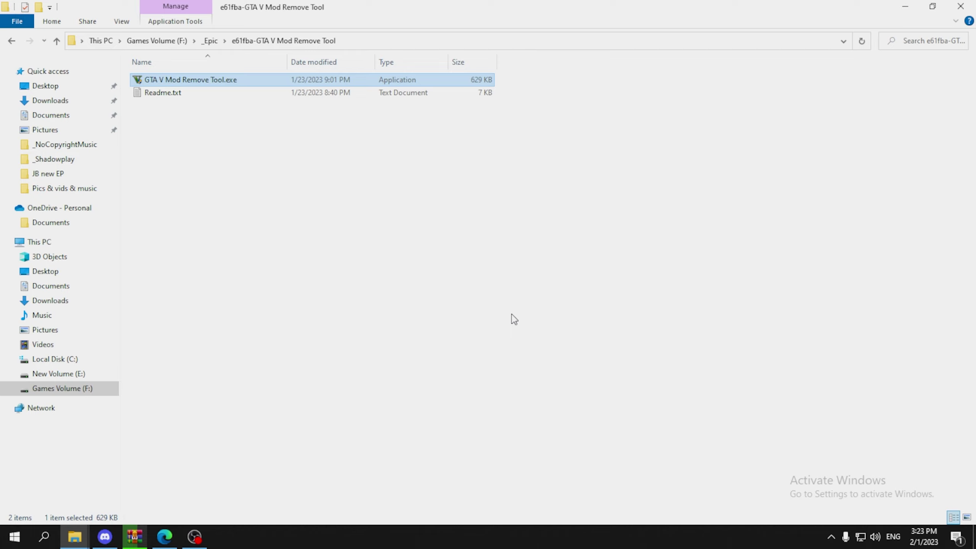
{"action": "left_click", "coordinate": [503, 316]}
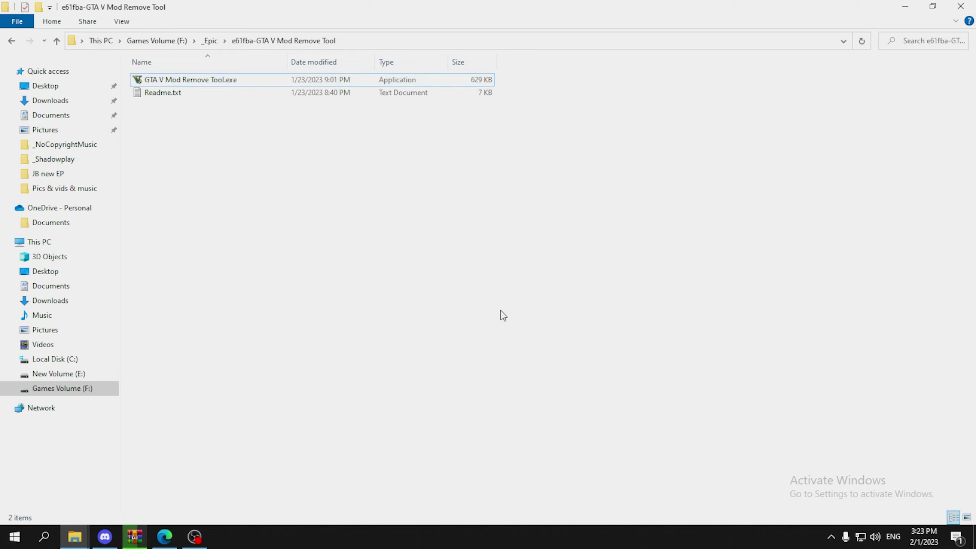
{"action": "double_click", "coordinate": [191, 79]}
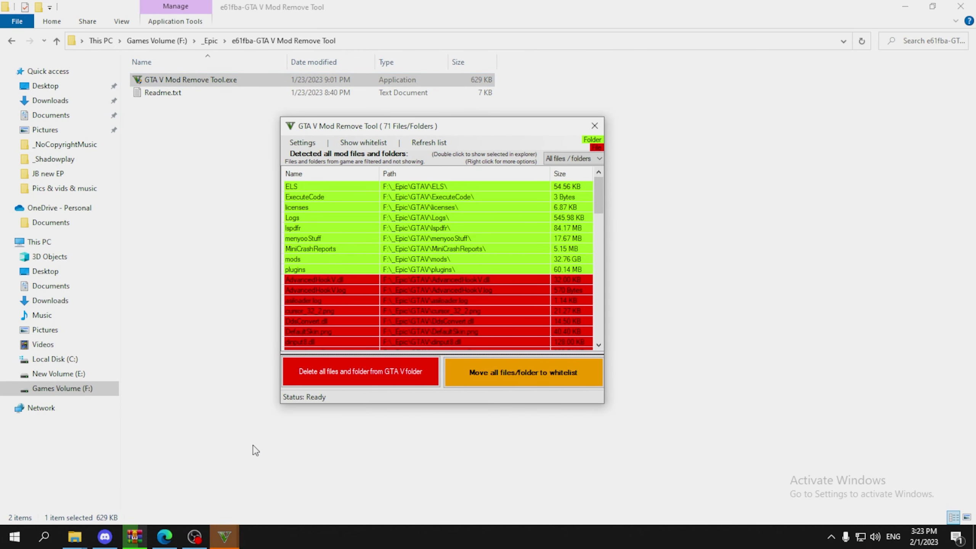
{"action": "mouse_move", "coordinate": [223, 546]}
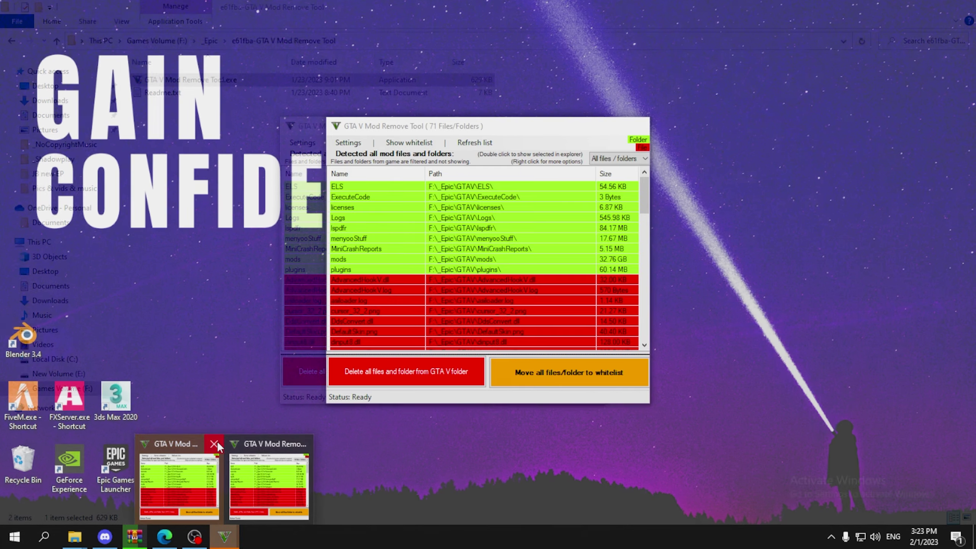
{"action": "left_click", "coordinate": [217, 441]}
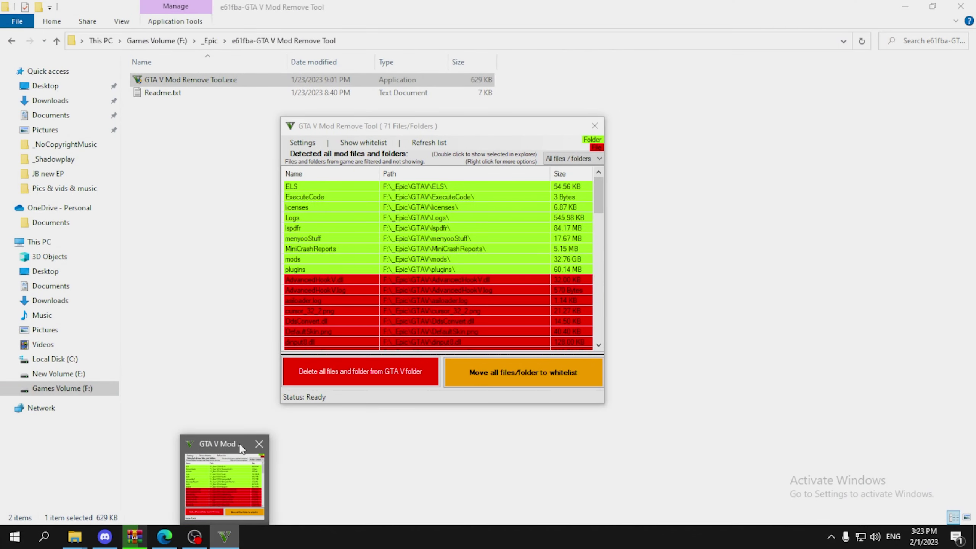
- Review the detected mod files and folders and move all of them to the whitelist
{"action": "left_click_drag", "start_coordinate": [487, 128], "coordinate": [523, 116]}
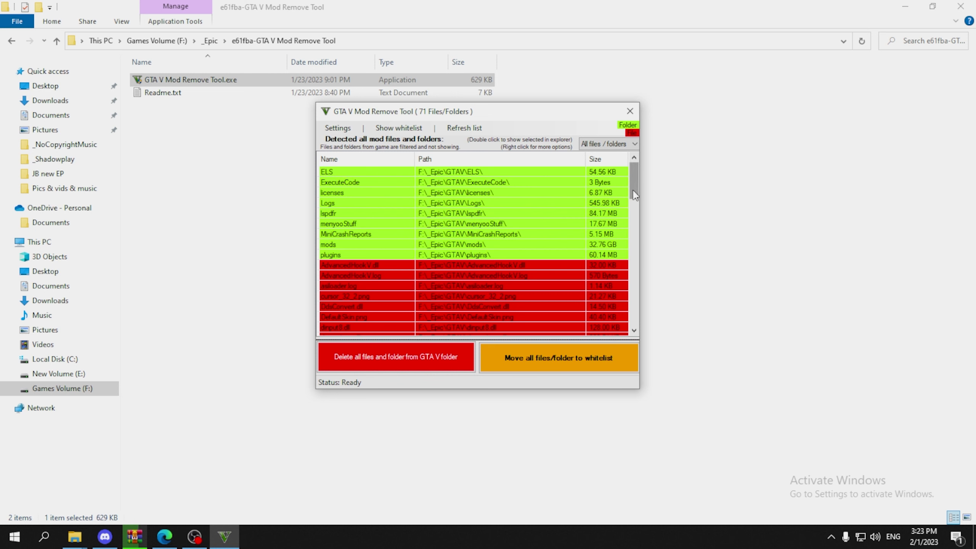
{"action": "left_click_drag", "start_coordinate": [633, 189], "coordinate": [450, 251]}
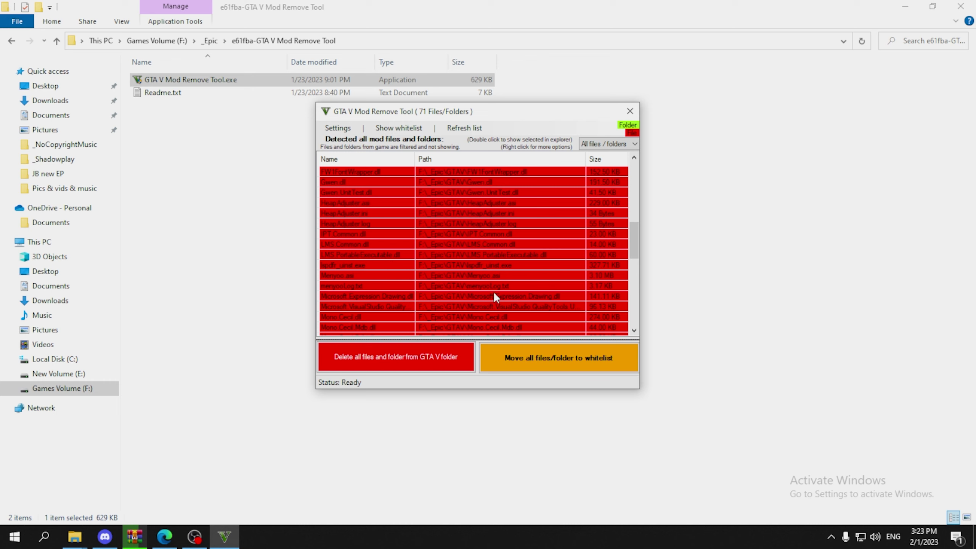
{"action": "left_click_drag", "start_coordinate": [633, 246], "coordinate": [633, 192]}
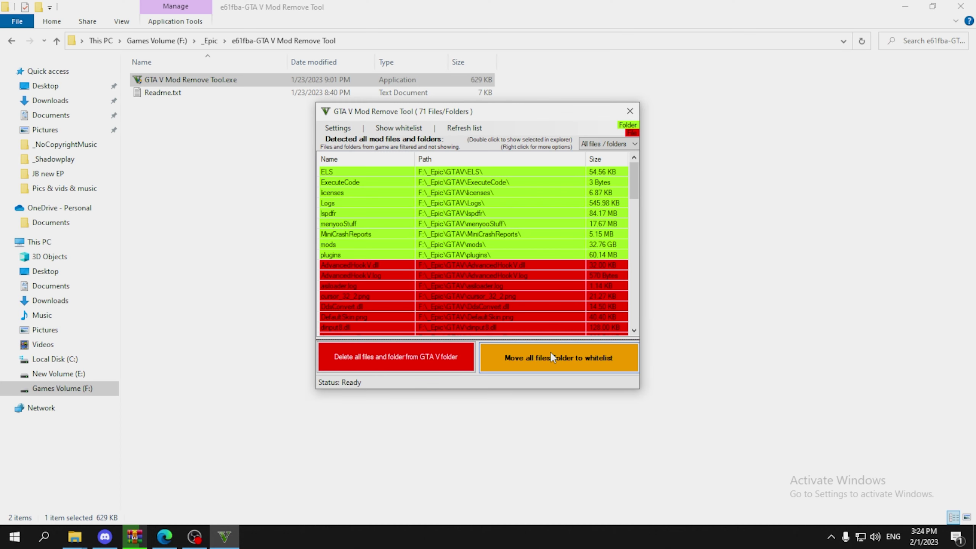
{"action": "left_click", "coordinate": [552, 355]}
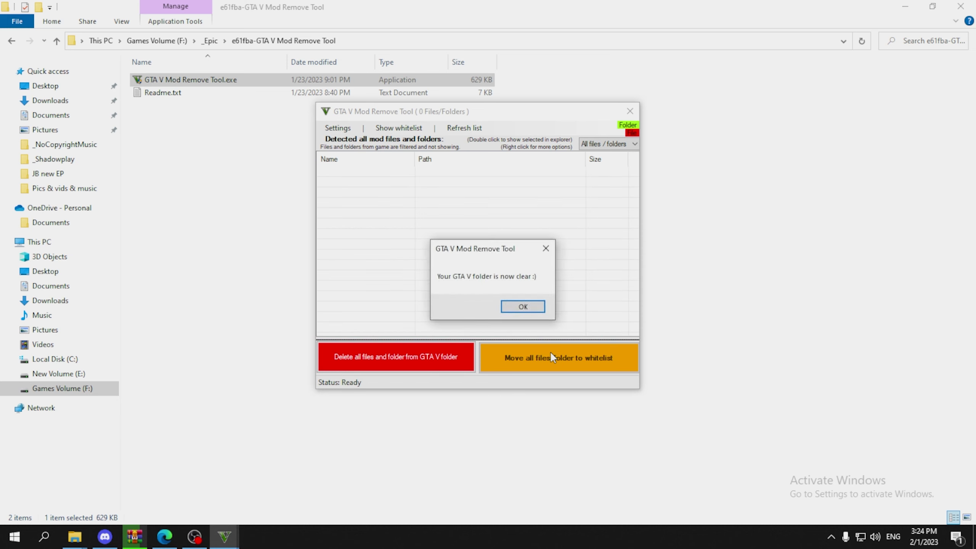
- Dismiss the tool's completion message and check the contents of the GTAV folder inside _Epic
{"action": "left_click_drag", "start_coordinate": [491, 248], "coordinate": [472, 204]}
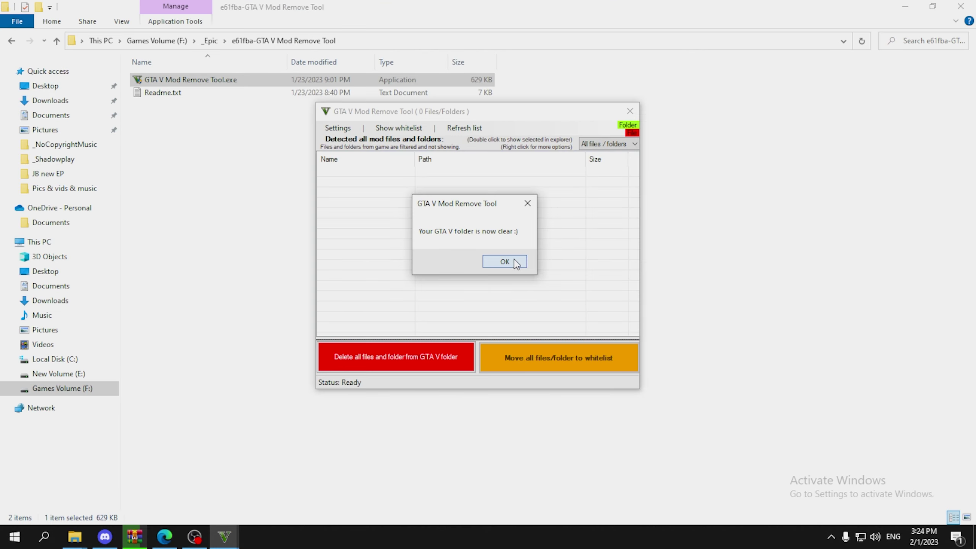
{"action": "left_click", "coordinate": [504, 261]}
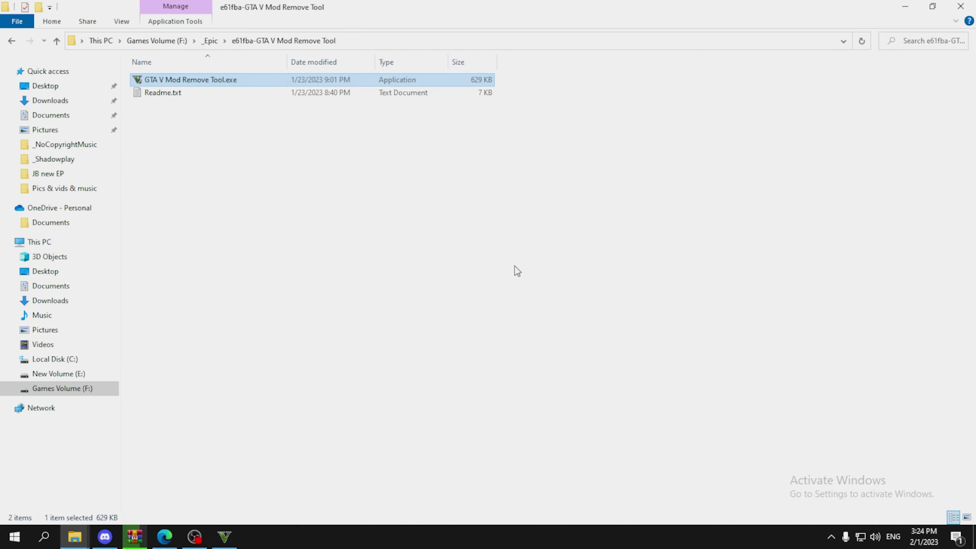
{"action": "left_click", "coordinate": [523, 267]}
{"action": "key", "text": "BackSpace"}
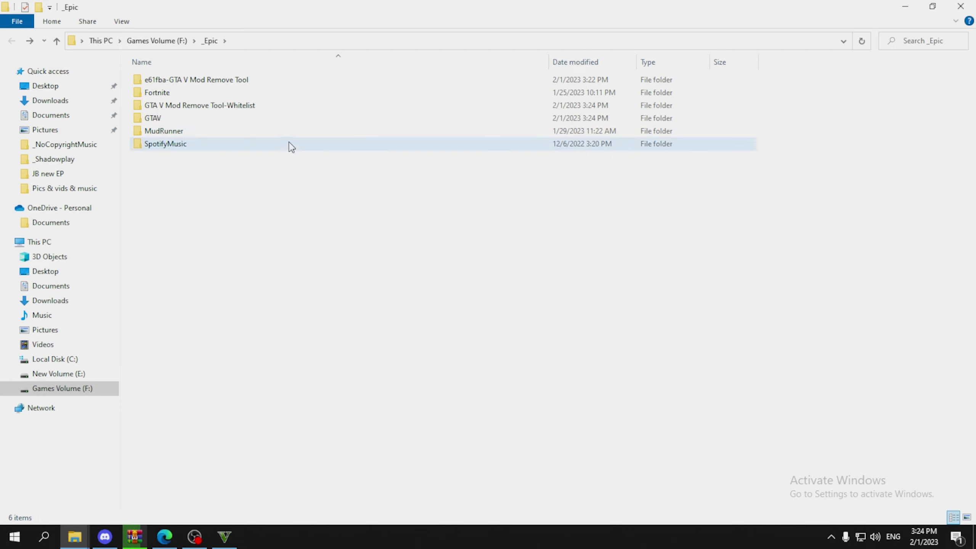
{"action": "double_click", "coordinate": [180, 121]}
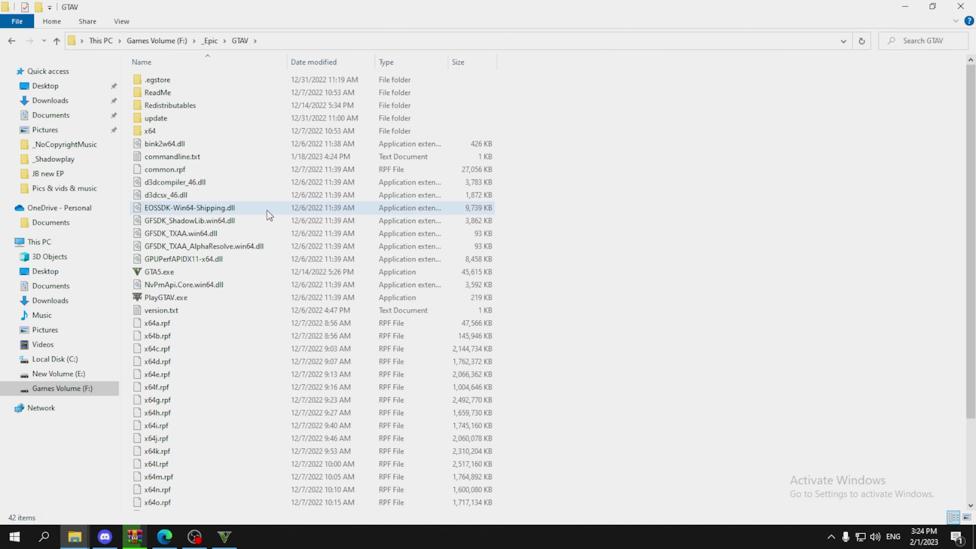
{"action": "key", "text": "alt+Left"}
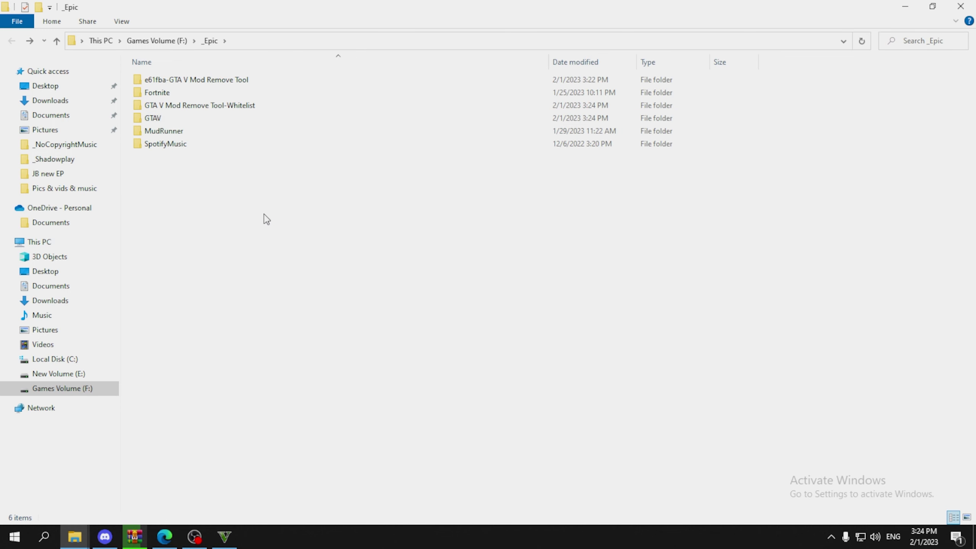
- Look through the files and folders in the GTA V Mod Remove Tool-Whitelist folder and return to _Epic
{"action": "left_click", "coordinate": [215, 110]}
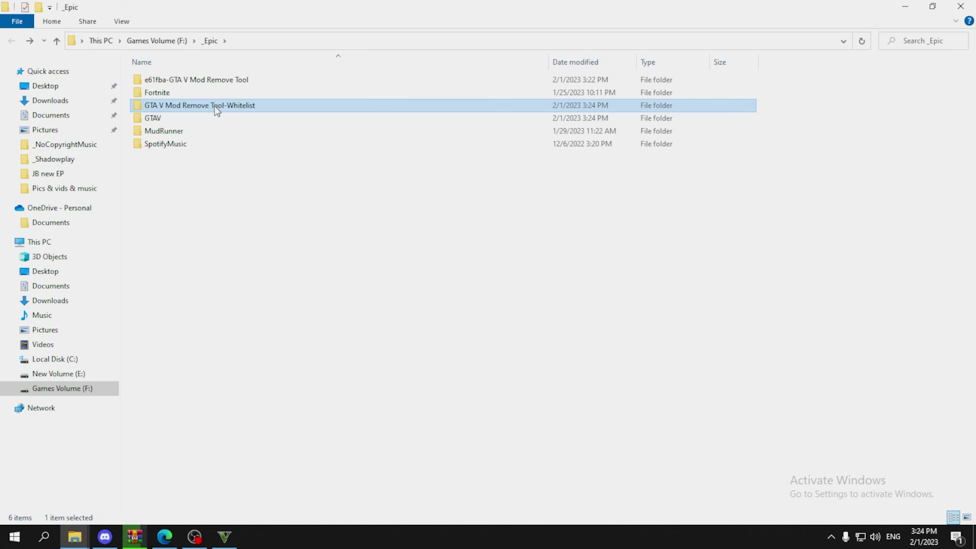
{"action": "double_click", "coordinate": [217, 111]}
{"action": "scroll", "coordinate": [240, 168], "scroll_direction": "down", "scroll_amount": 12}
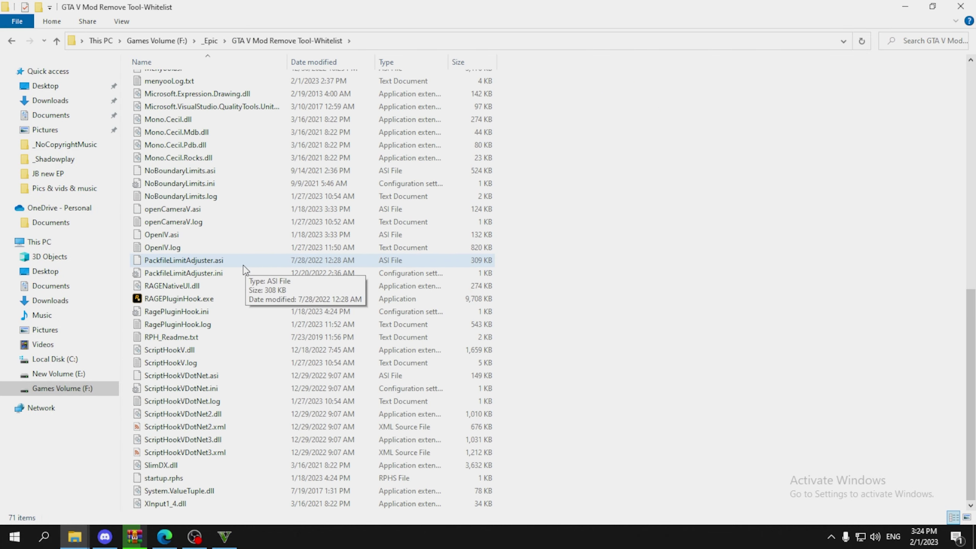
{"action": "scroll", "coordinate": [323, 377], "scroll_direction": "up", "scroll_amount": 12}
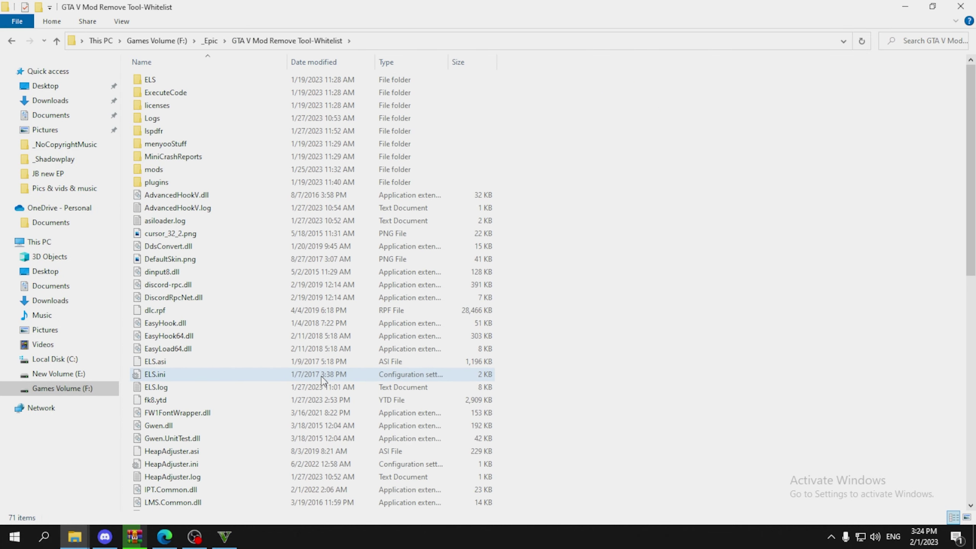
{"action": "key", "text": "alt+Left"}
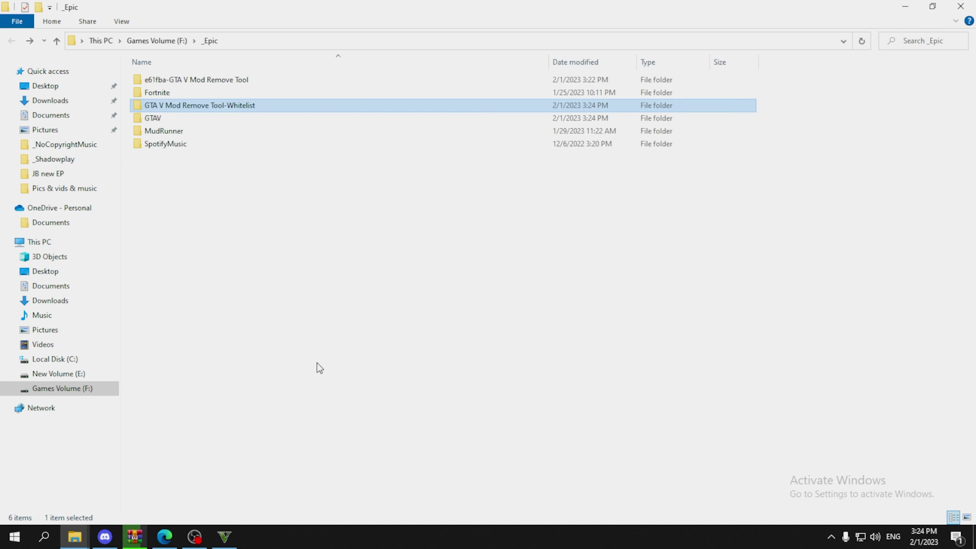
{"action": "left_click", "coordinate": [294, 323]}
- Move everything from the GTA V Mod Remove Tool-Whitelist folder back into the GTAV folder, refresh the listing and return to _Epic
{"action": "double_click", "coordinate": [206, 109]}
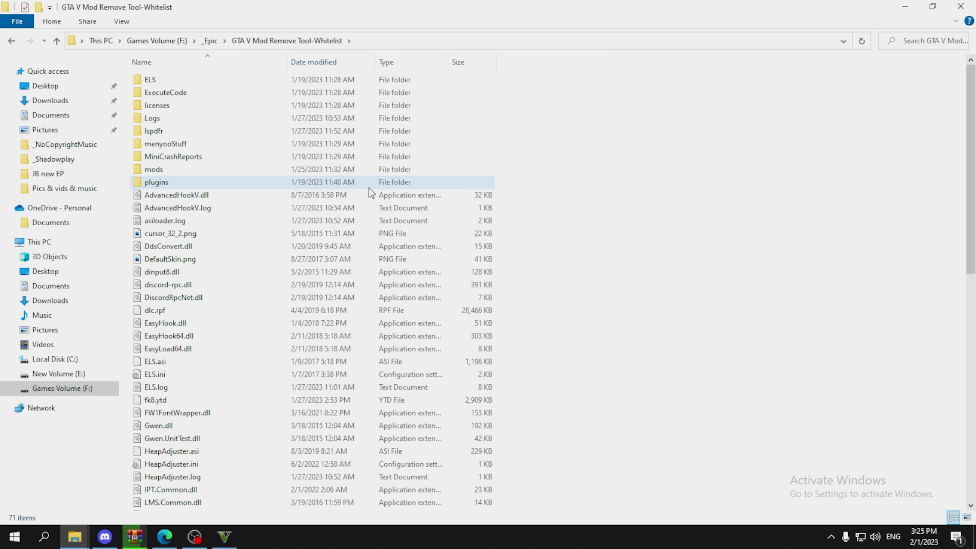
{"action": "key", "text": "ctrl+a"}
{"action": "right_click", "coordinate": [302, 164]}
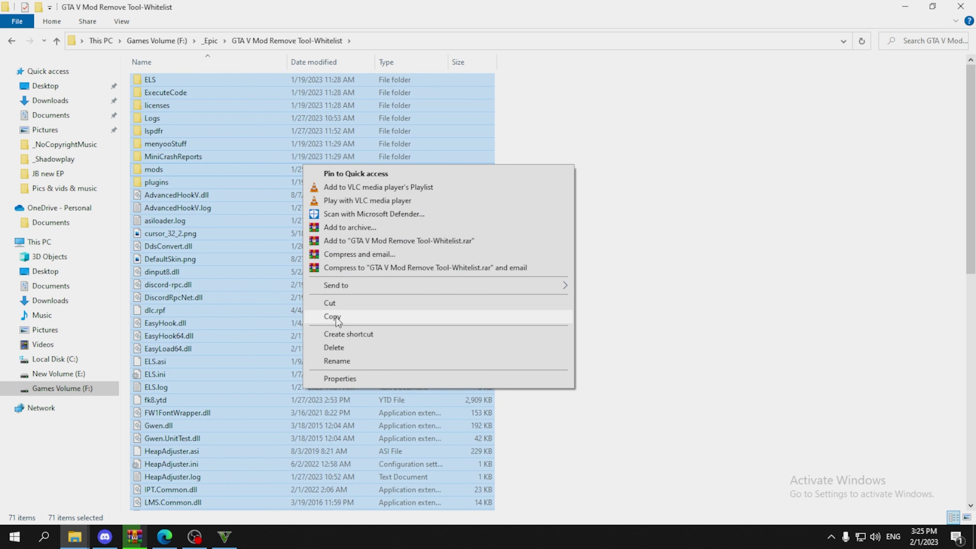
{"action": "left_click", "coordinate": [320, 307]}
{"action": "key", "text": "BackSpace"}
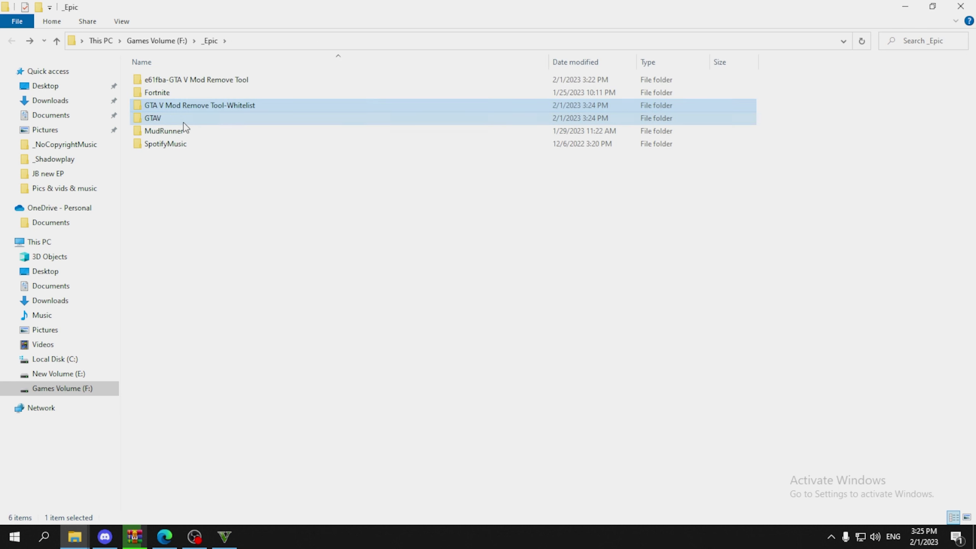
{"action": "double_click", "coordinate": [185, 119]}
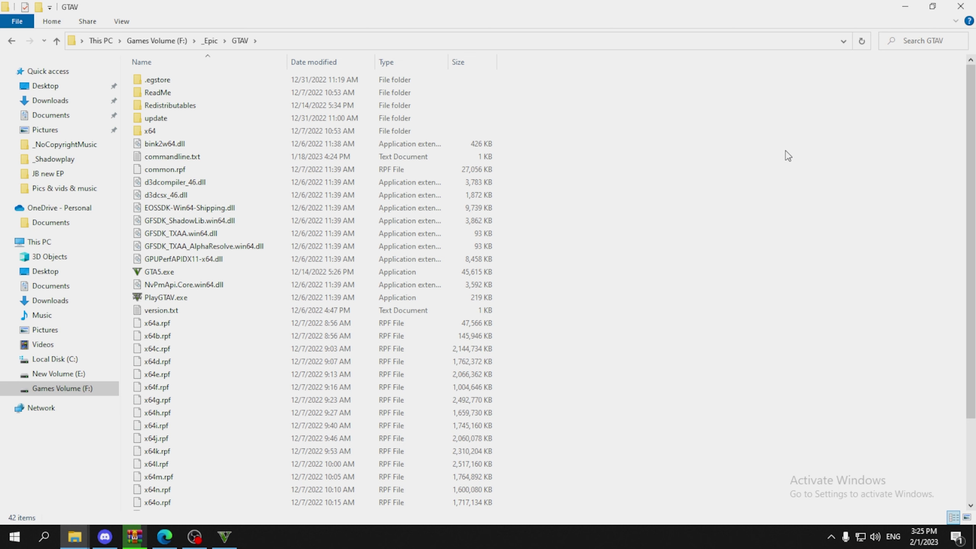
{"action": "key", "text": "ctrl+v"}
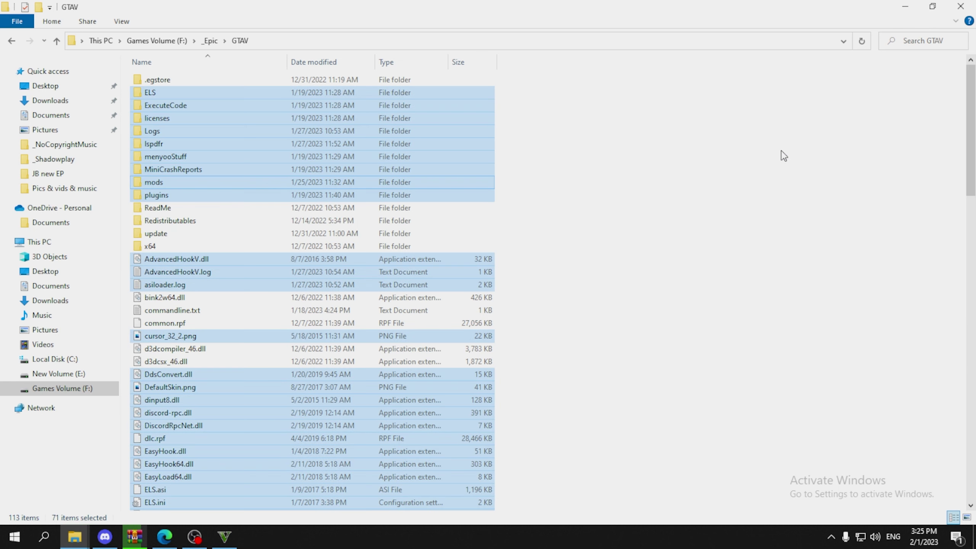
{"action": "right_click", "coordinate": [783, 152]}
{"action": "left_click", "coordinate": [804, 199]}
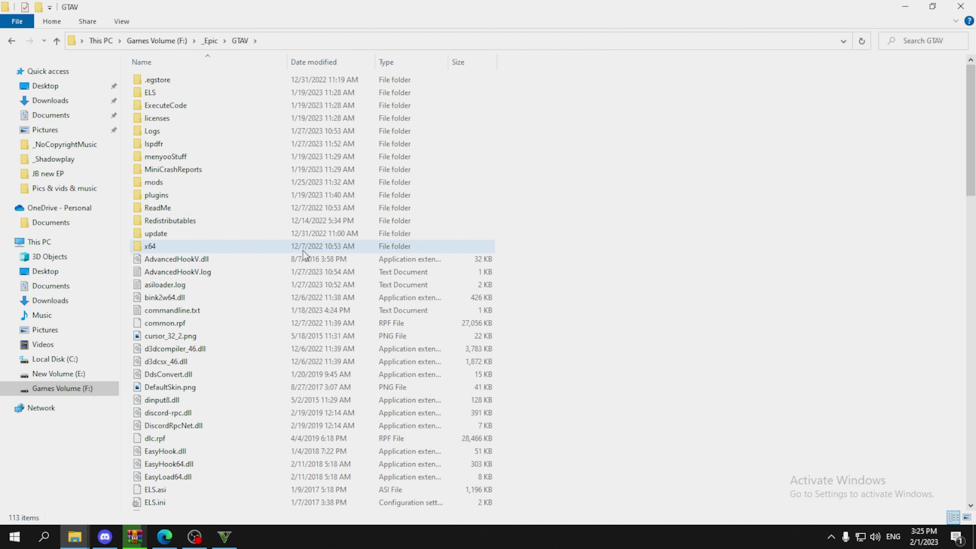
{"action": "key", "text": "alt+Left"}
{"action": "left_click", "coordinate": [368, 298]}
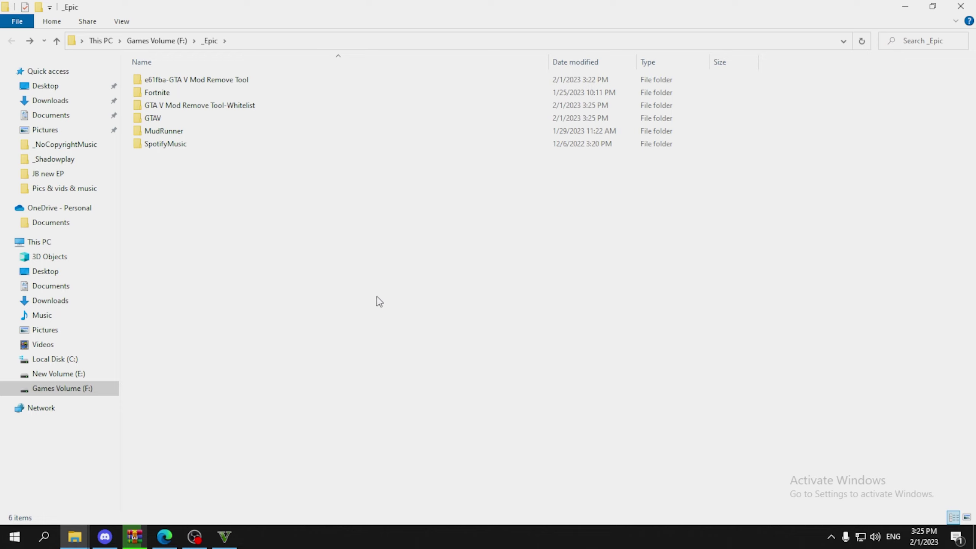
- Switch to the GTA V Mod Remove Tool window, reposition it over the _Epic folder and dismiss the YouTube notification
{"action": "left_click", "coordinate": [227, 536]}
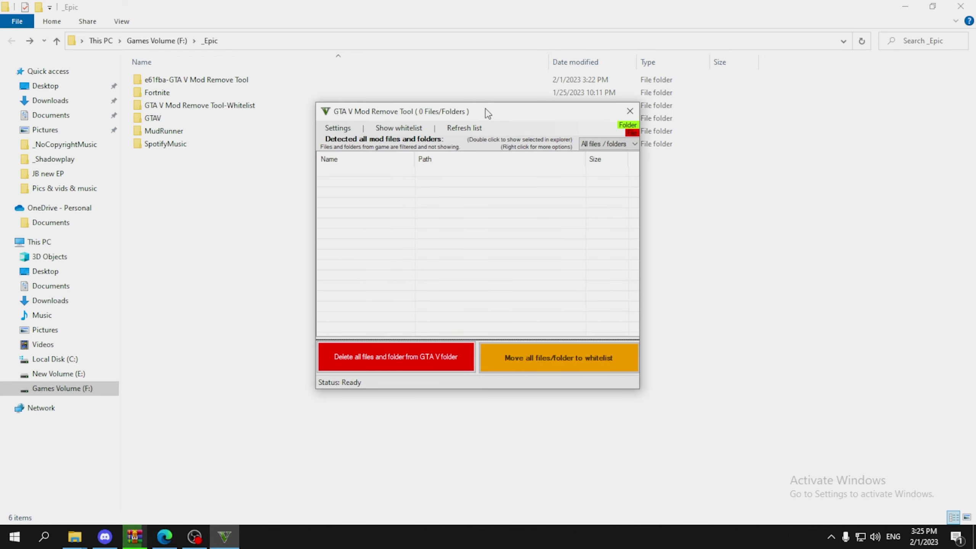
{"action": "left_click_drag", "start_coordinate": [486, 112], "coordinate": [463, 124]}
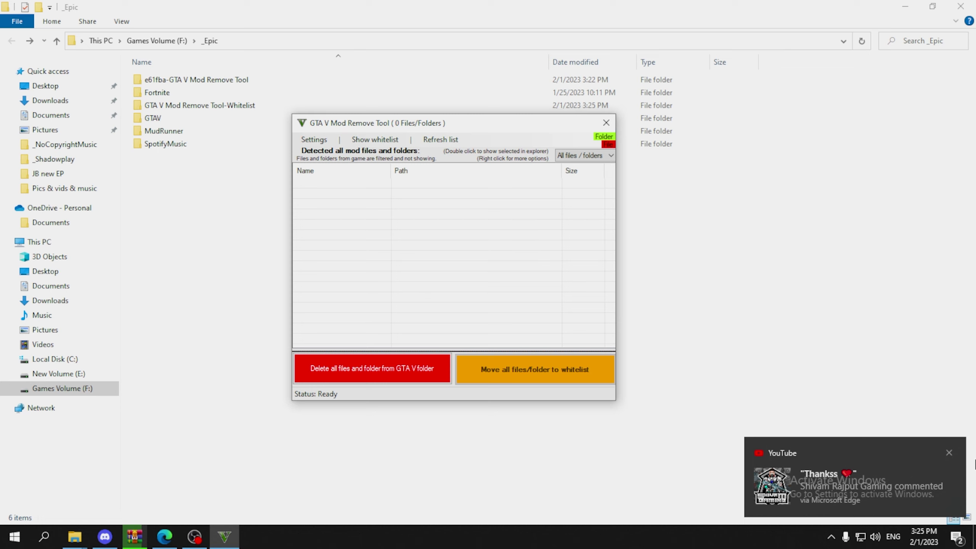
{"action": "left_click", "coordinate": [950, 449]}
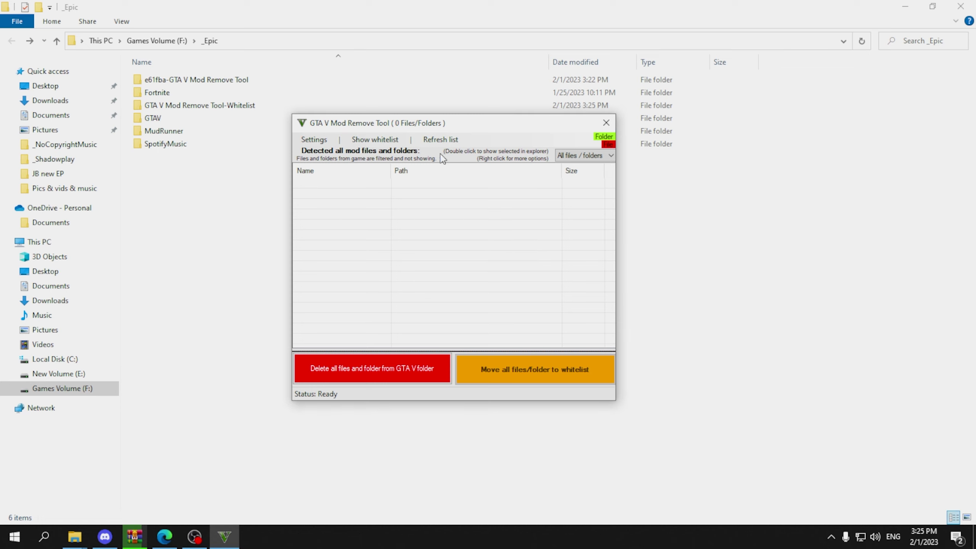
{"action": "left_click_drag", "start_coordinate": [487, 125], "coordinate": [481, 126]}
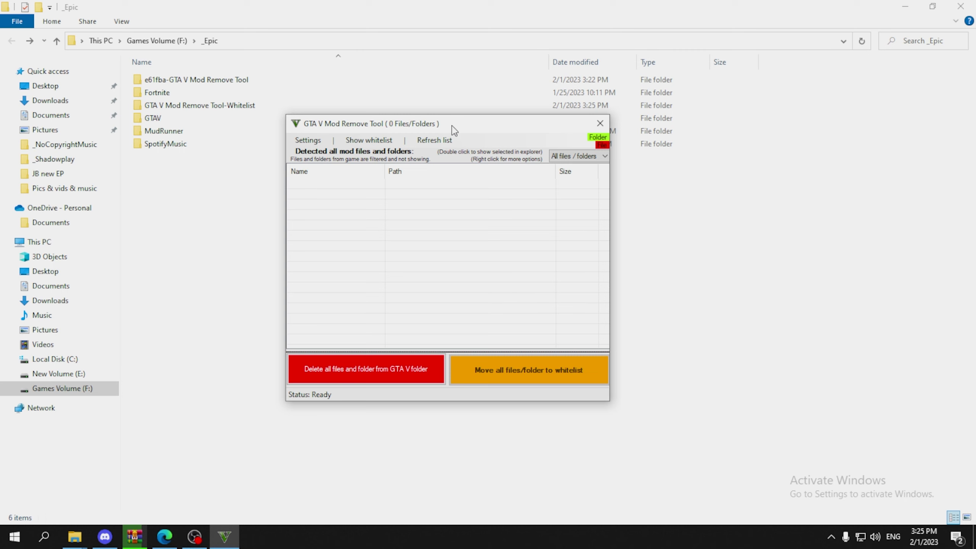
{"action": "left_click_drag", "start_coordinate": [471, 130], "coordinate": [456, 153]}
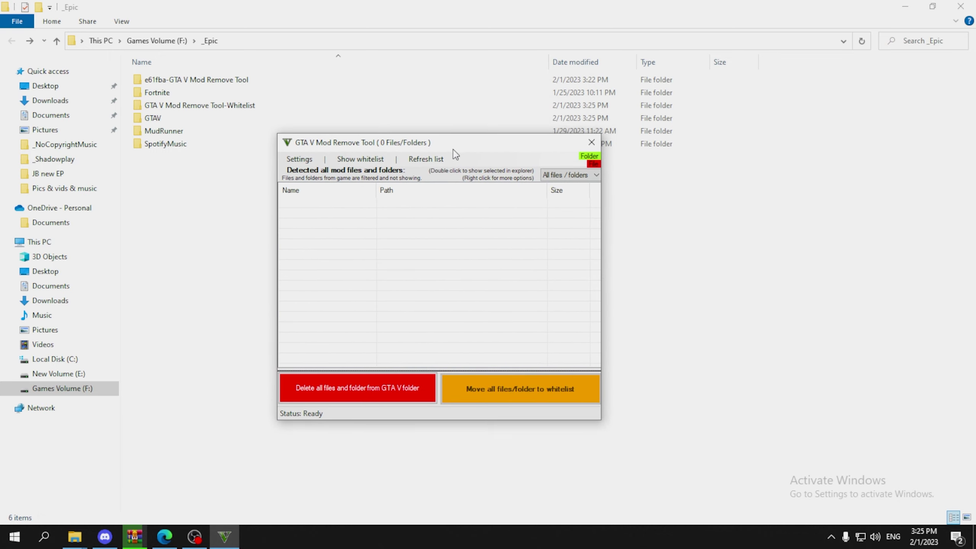